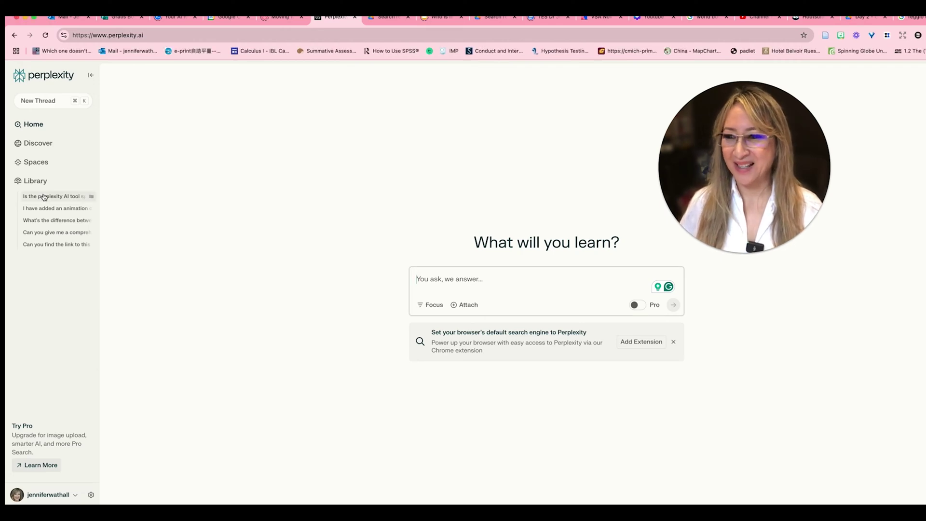
Open the saved thread comparing Spaces with NotebookLM folders and scroll to its Key Features Comparison table
left_click(44, 197)
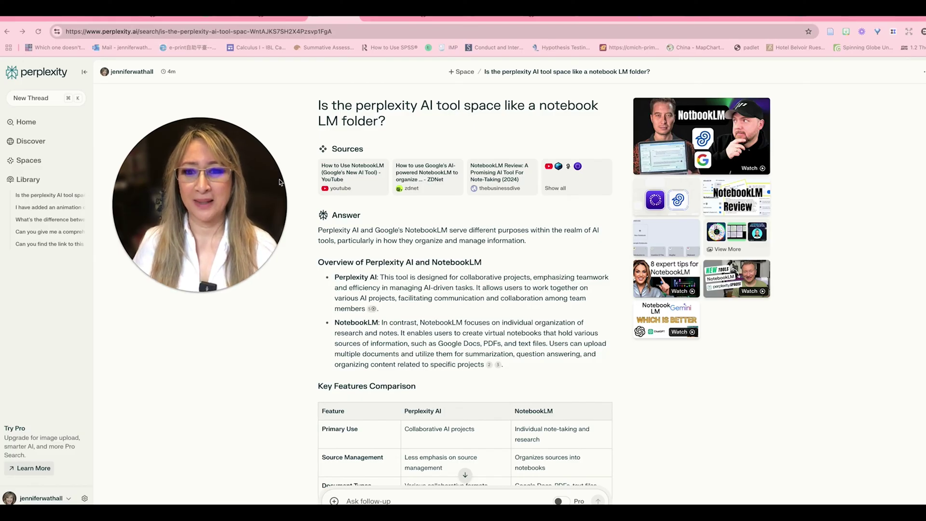
scroll(287, 323, "down", 5)
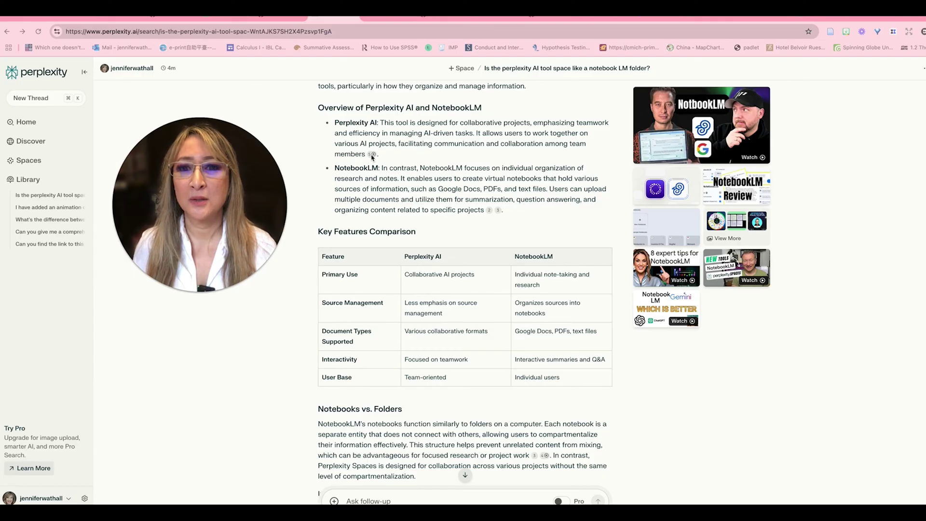
mouse_move(372, 155)
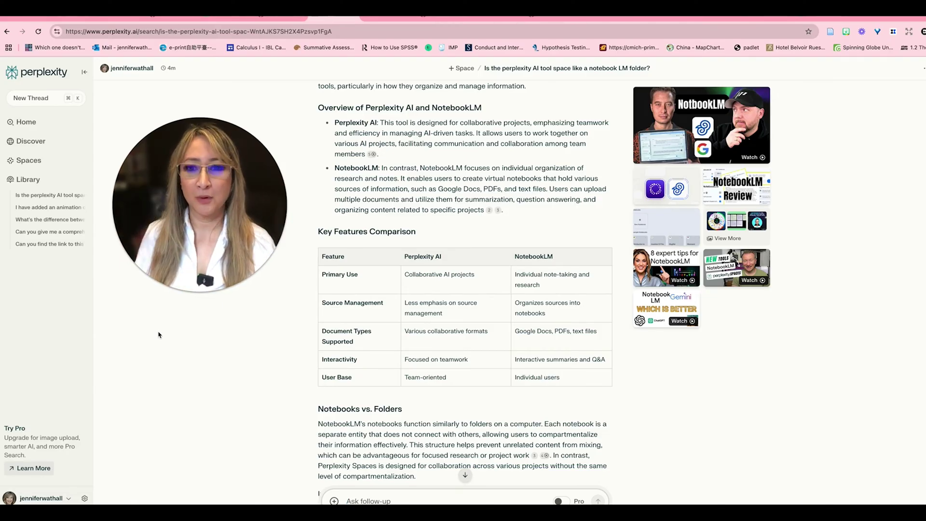
scroll(231, 323, "down", 3)
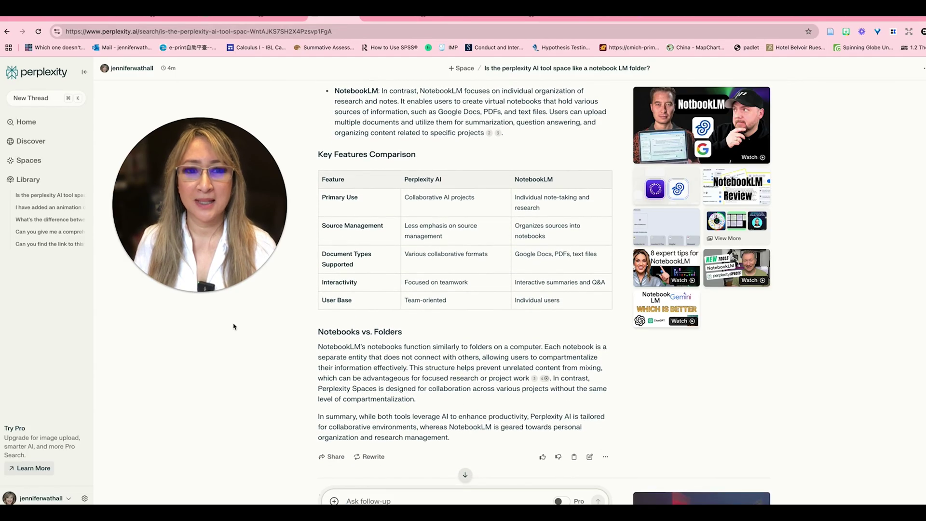
scroll(234, 327, "down", 1)
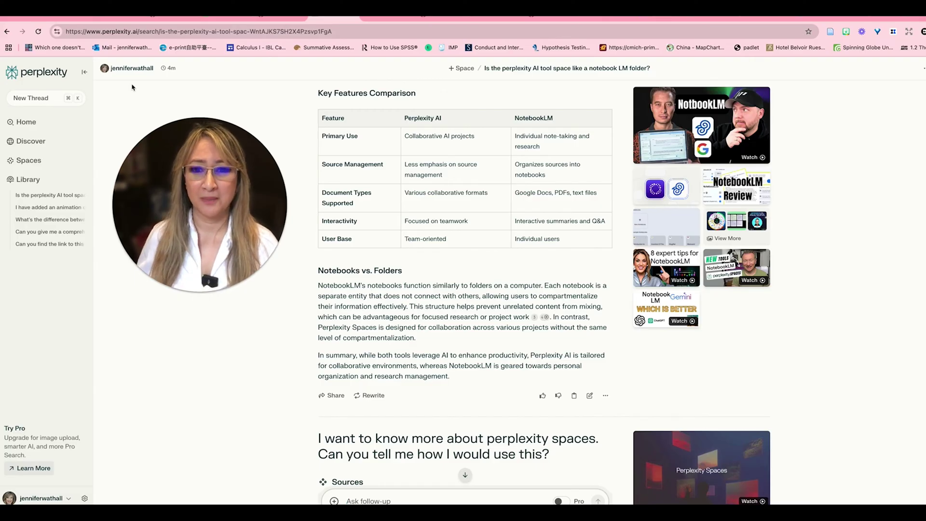
scroll(328, 226, "down", 3)
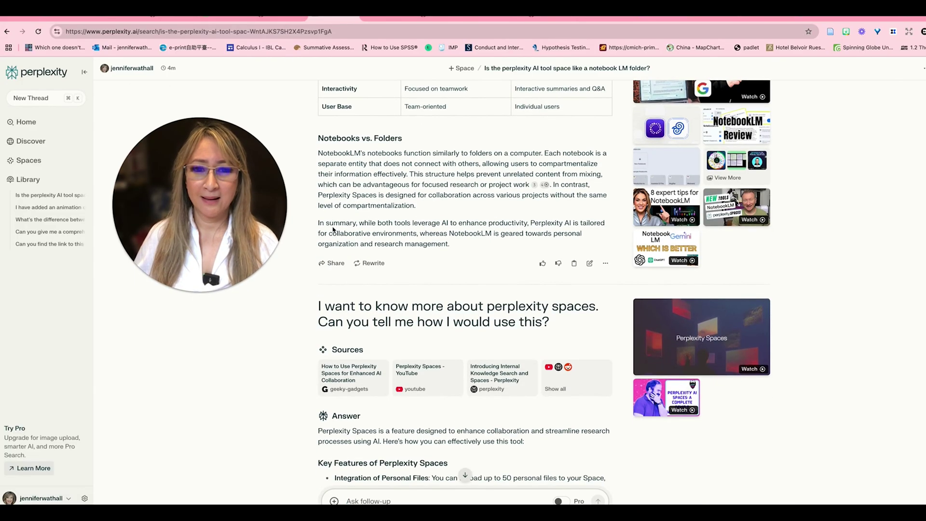
scroll(333, 229, "down", 5)
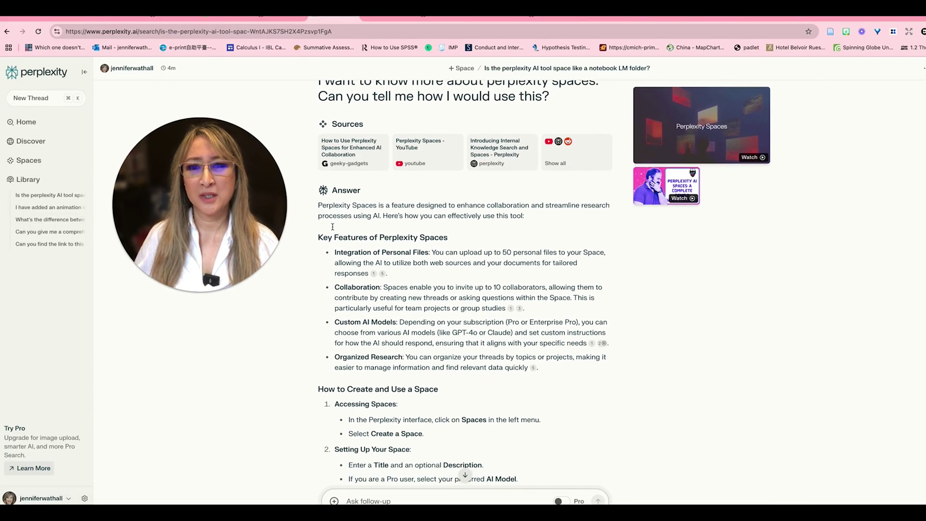
scroll(332, 226, "up", 1)
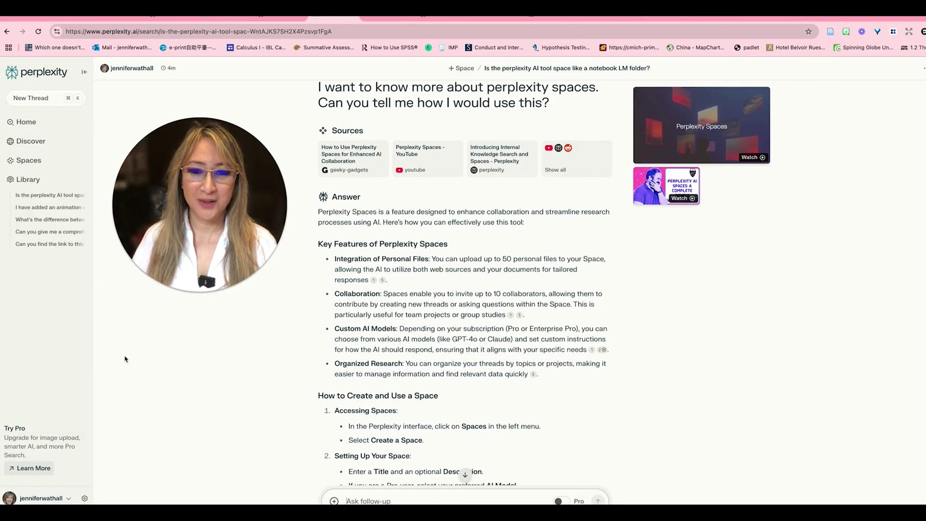
scroll(125, 359, "down", 2)
scroll(125, 359, "down", 5)
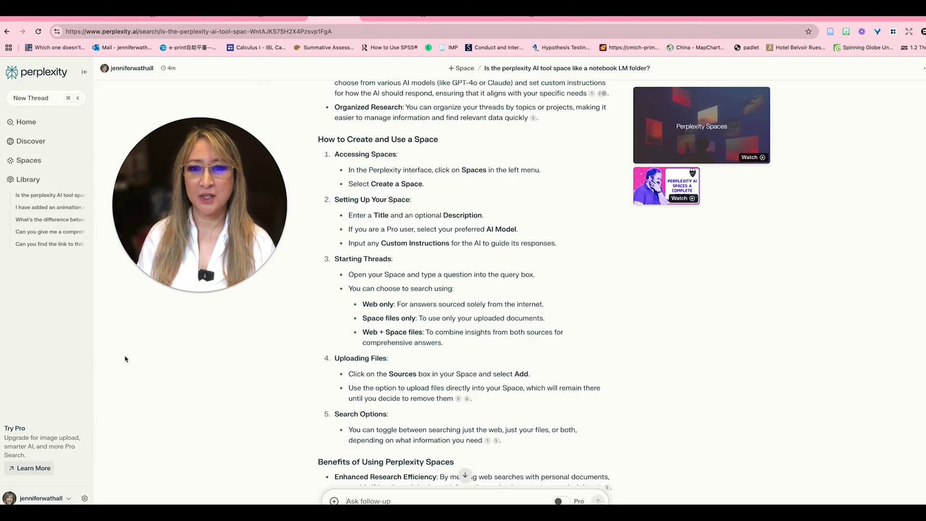
scroll(195, 388, "down", 5)
scroll(202, 388, "down", 9)
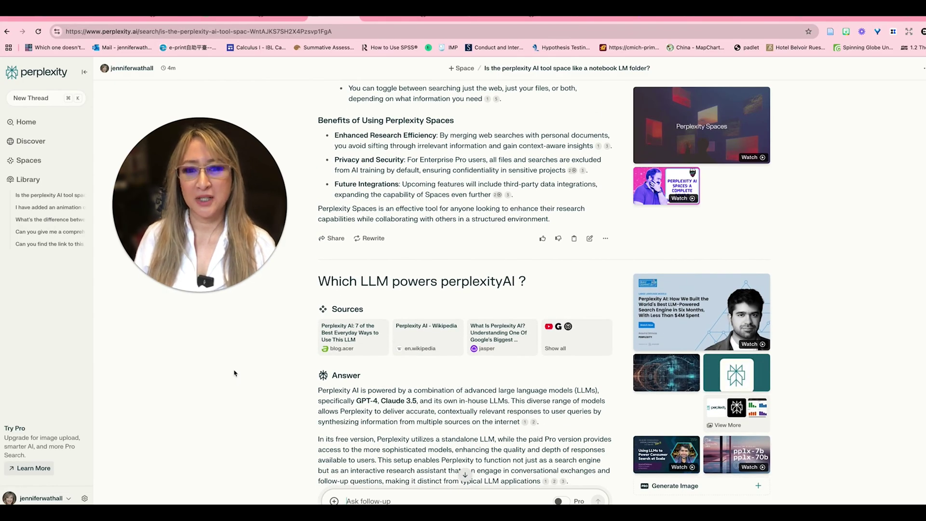
Scroll down to the LLM answer and open its Wikipedia citation after "internet"
scroll(235, 374, "down", 3)
scroll(235, 373, "down", 3)
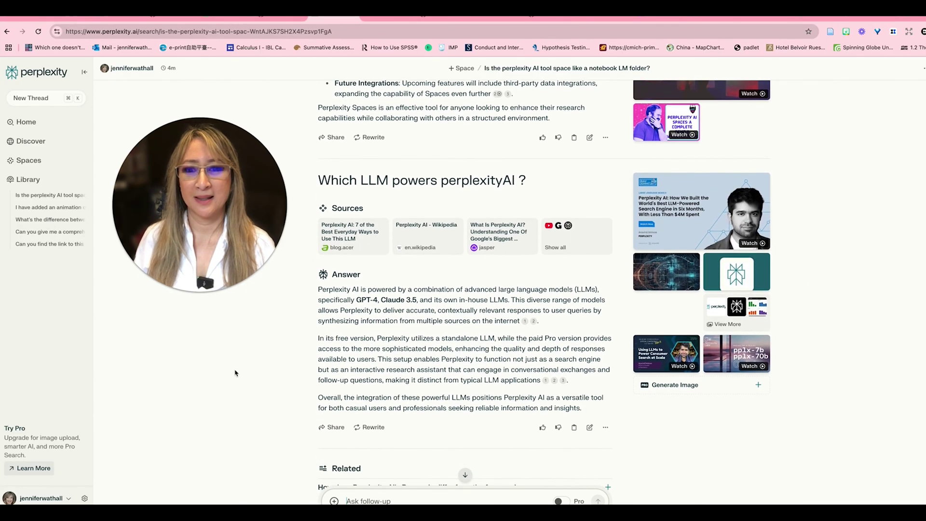
scroll(232, 374, "down", 1)
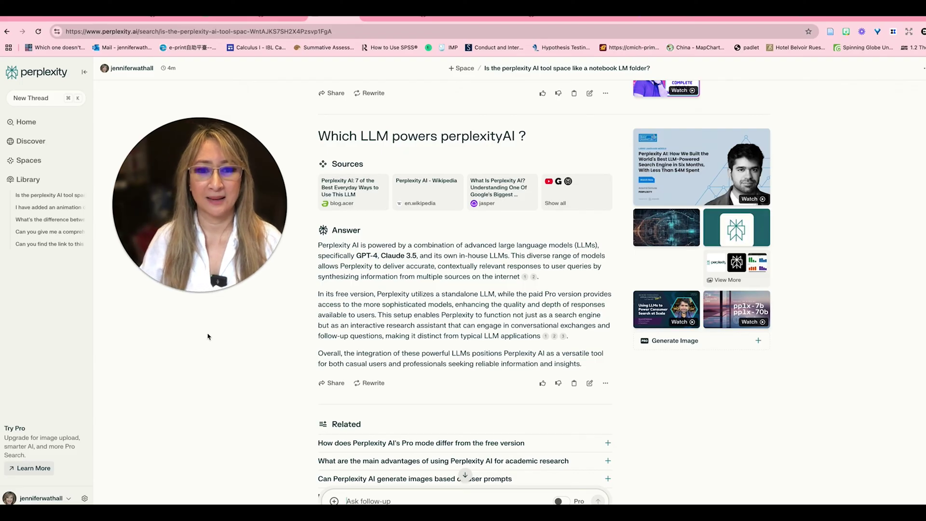
mouse_move(524, 277)
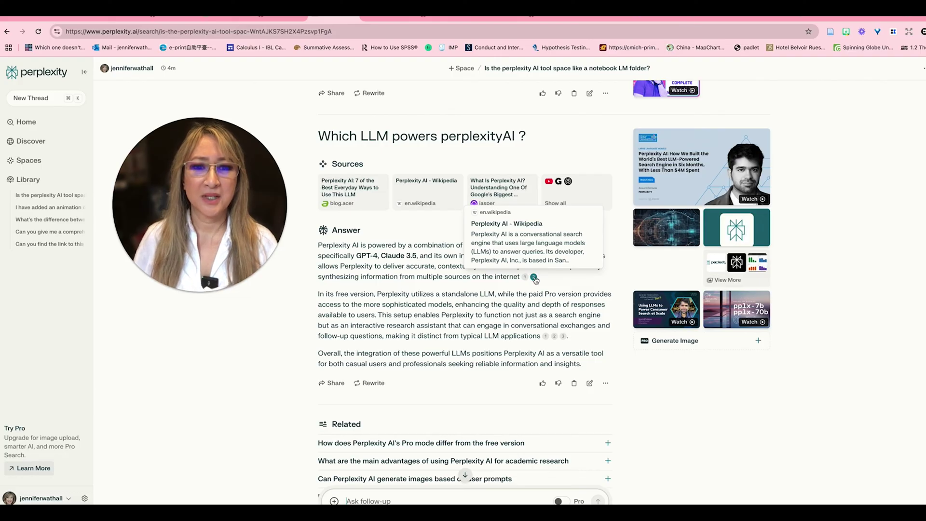
left_click(534, 278)
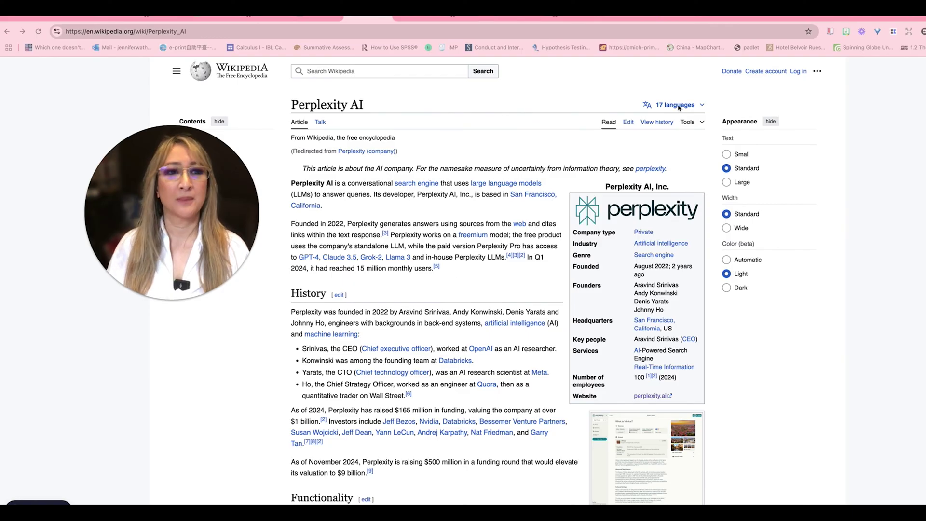
Leave the Wikipedia article and go back to the Perplexity browser tab
left_click(317, 18)
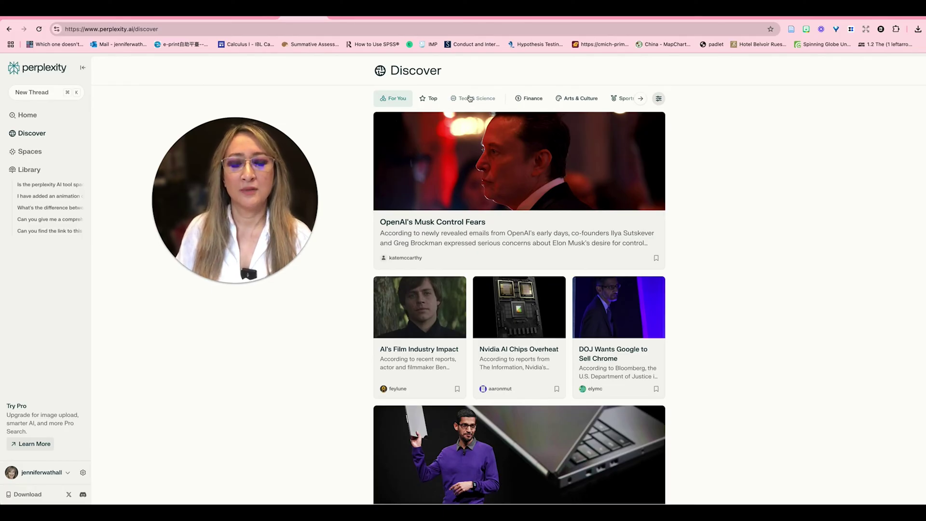
Filter Discover to Tech & Science, browse down the feed, and return to the top
left_click(469, 99)
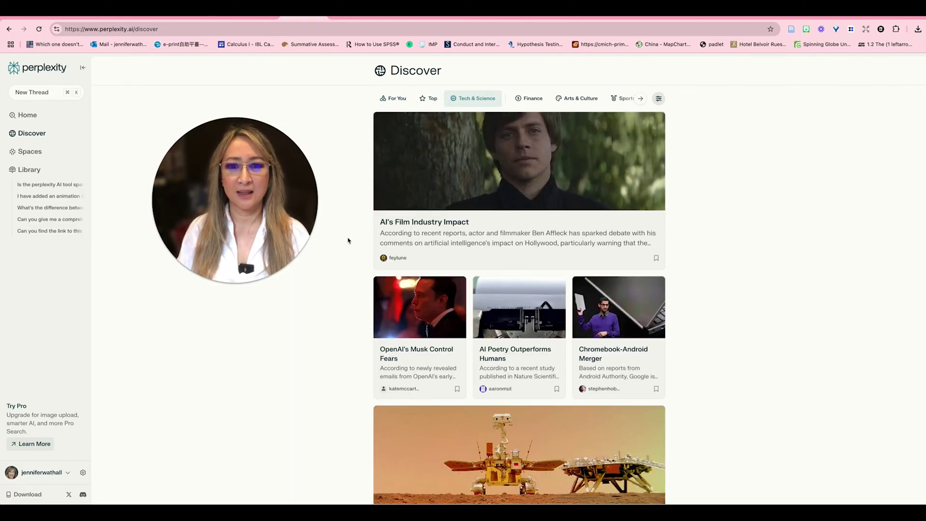
scroll(348, 245, "down", 2)
scroll(349, 245, "down", 5)
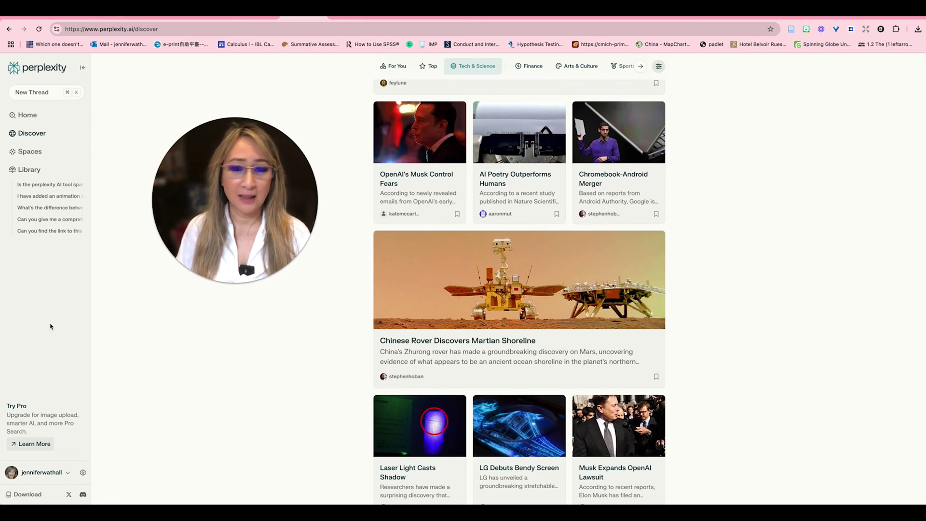
scroll(282, 326, "down", 5)
scroll(308, 330, "down", 5)
scroll(273, 355, "down", 6)
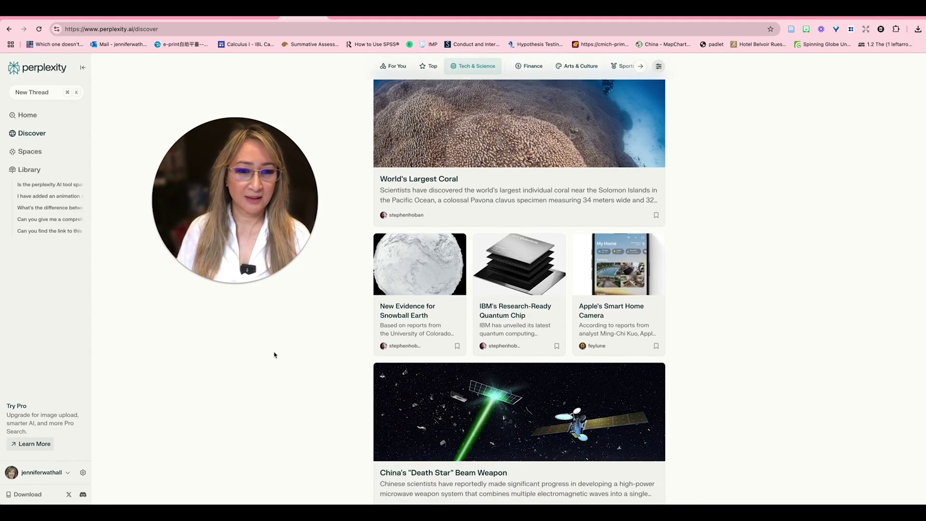
scroll(275, 355, "down", 3)
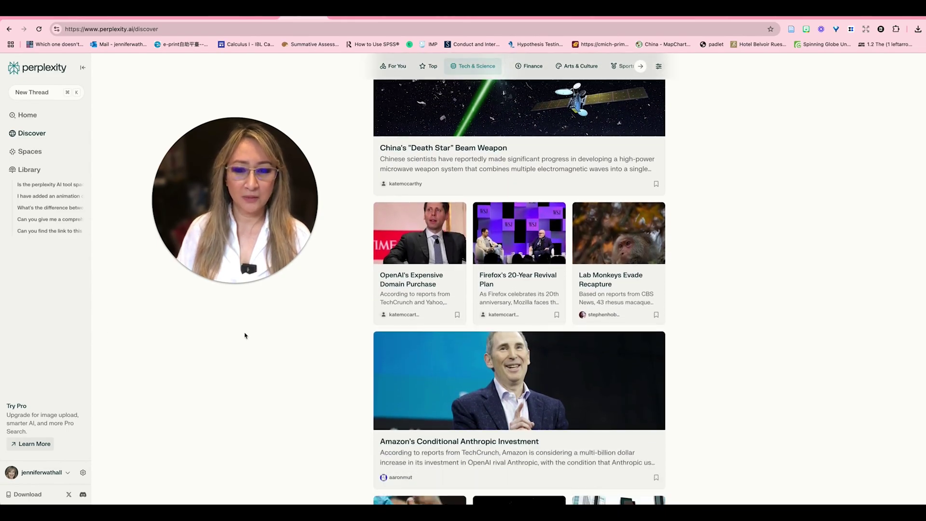
scroll(257, 336, "up", 10)
scroll(257, 336, "up", 6)
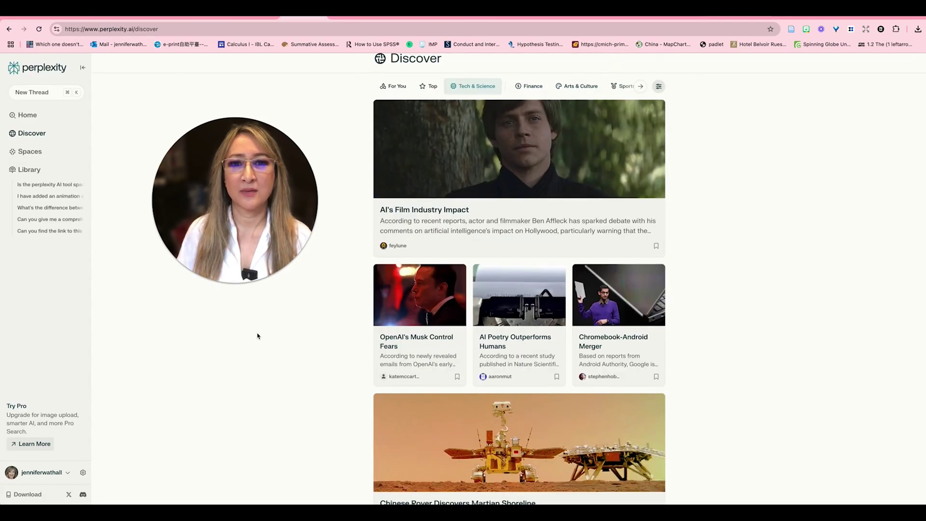
Go to Spaces and open the AI Ethics card under My Spaces
left_click(29, 152)
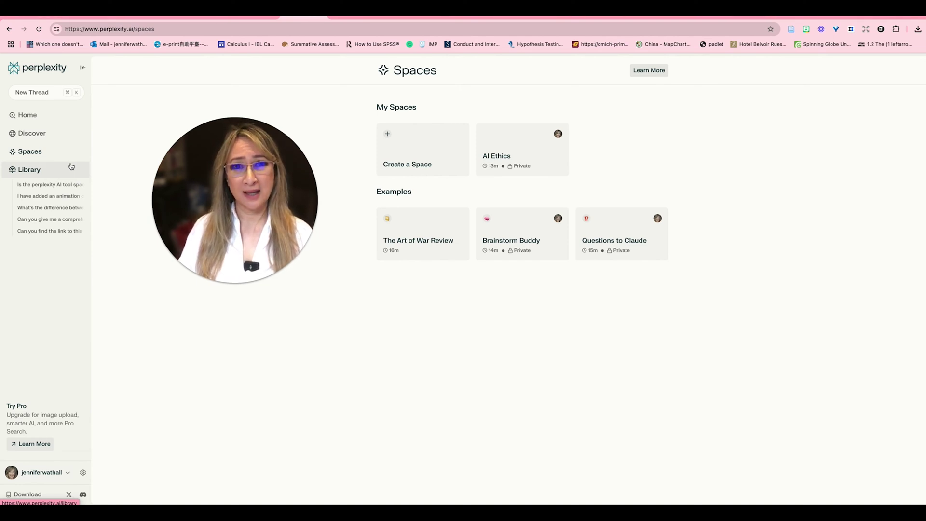
left_click(513, 144)
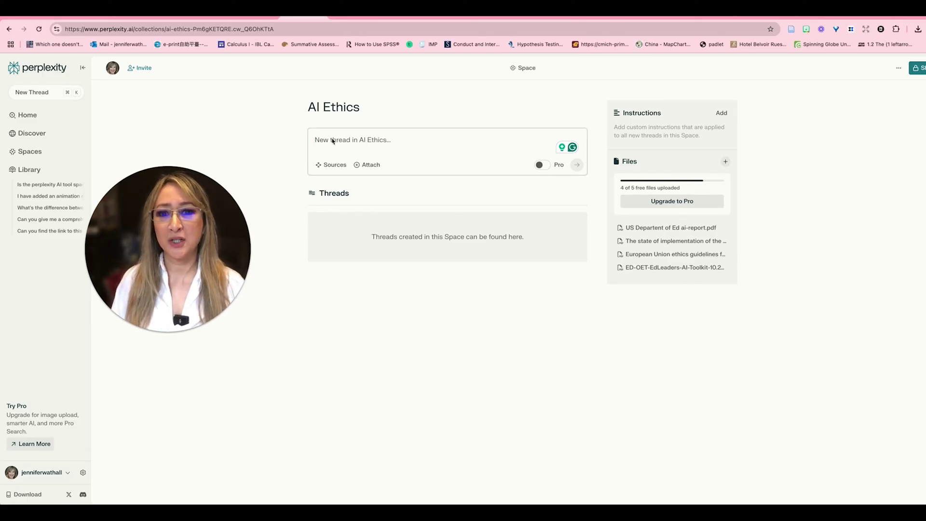
Open the AI Ethics Space settings from the Instructions area beside the new-thread box
left_click(374, 137)
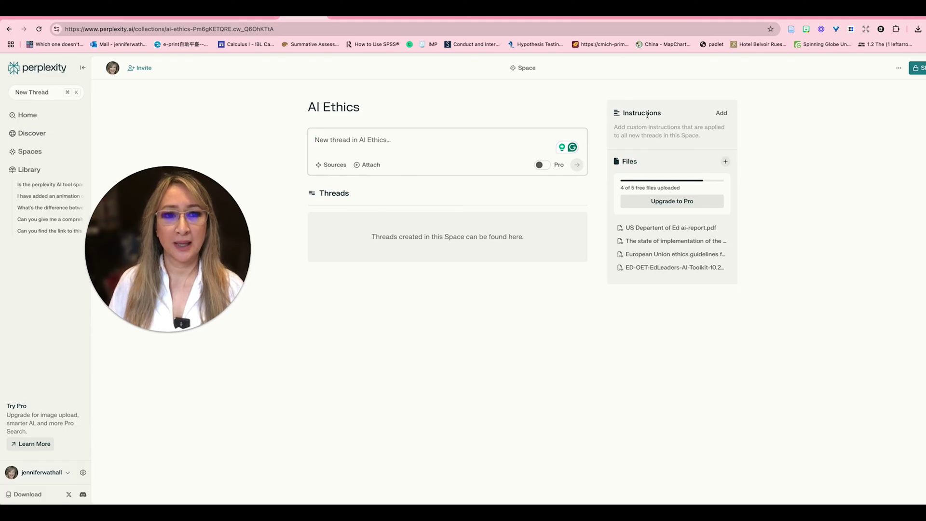
left_click(720, 114)
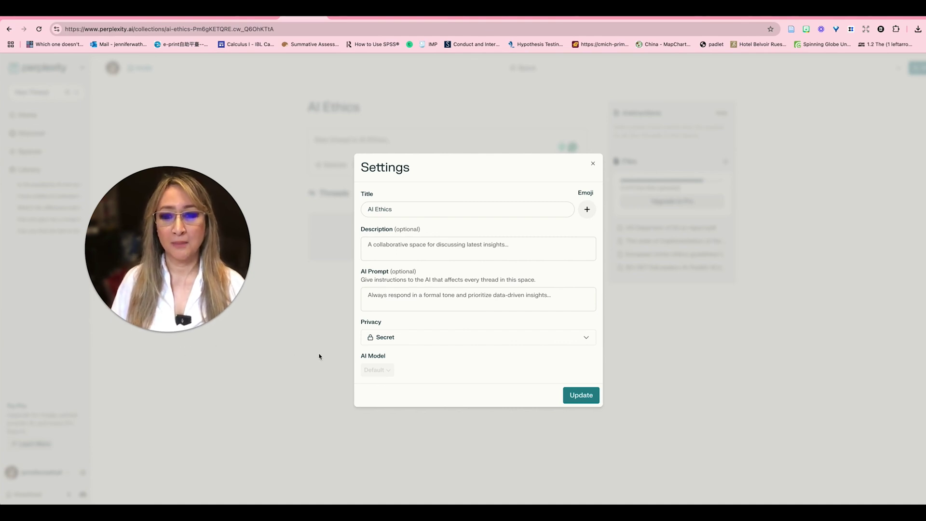
Save the Space settings, then open Share options on the Contributors tab for inviting by e-mail
left_click(581, 396)
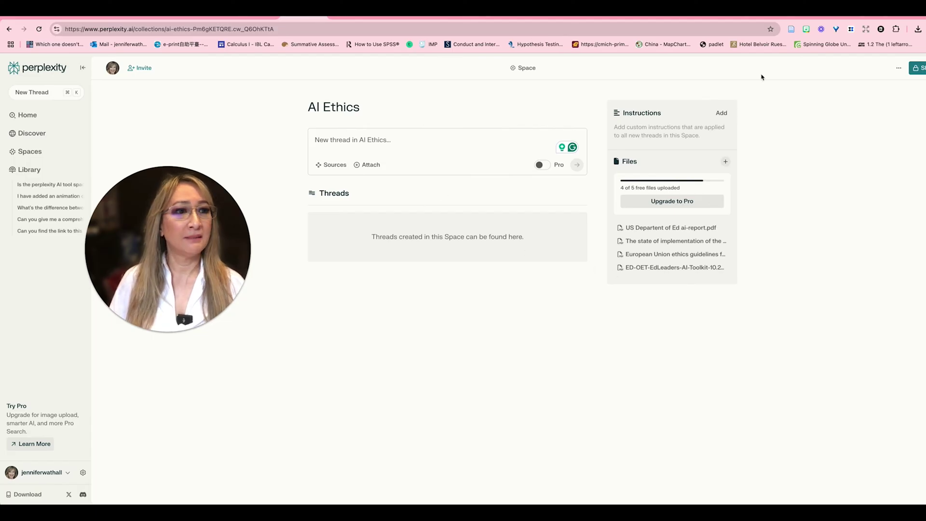
left_click(921, 68)
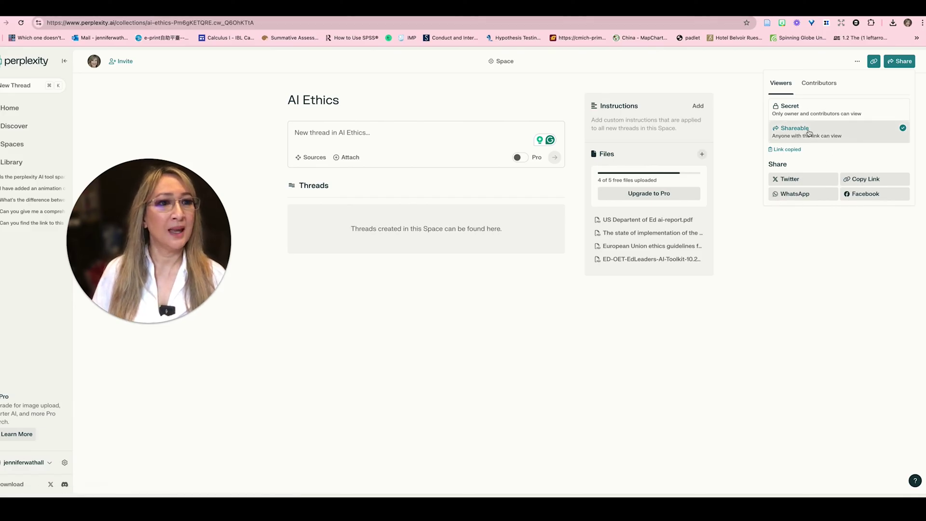
left_click(817, 83)
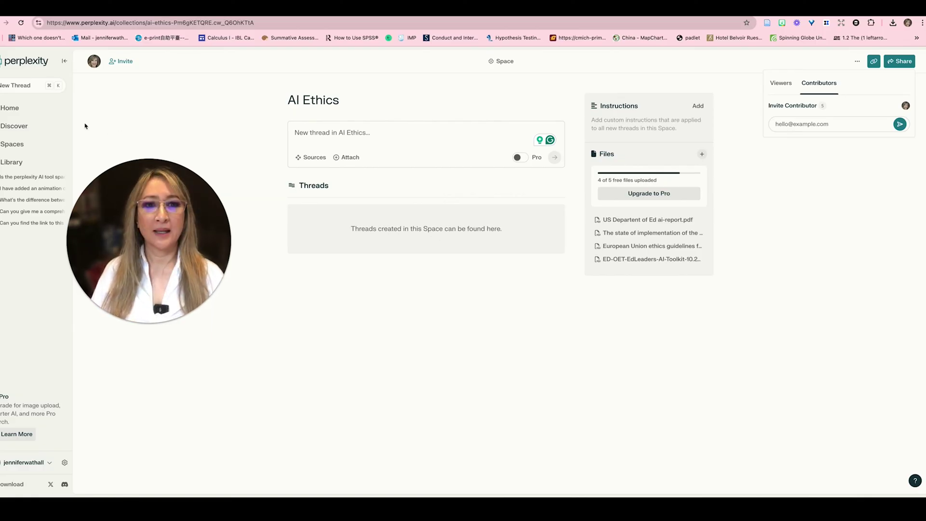
mouse_move(525, 158)
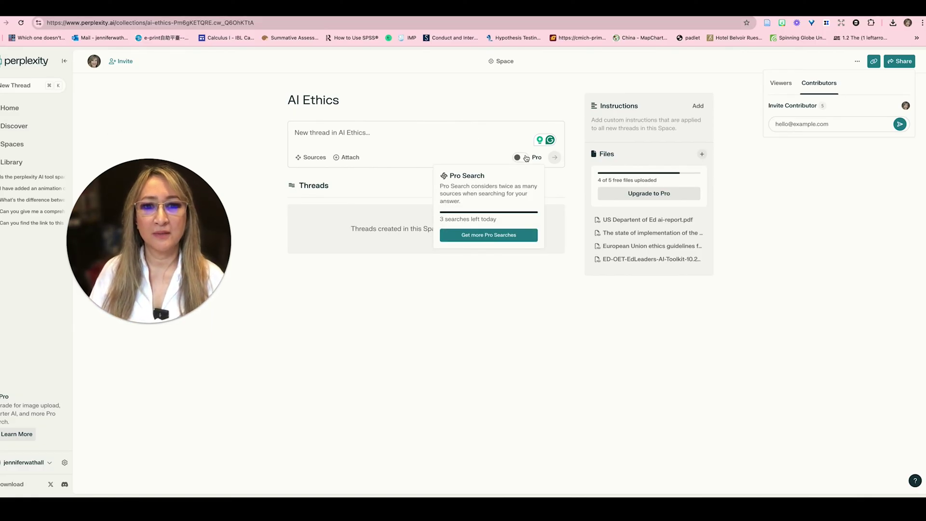